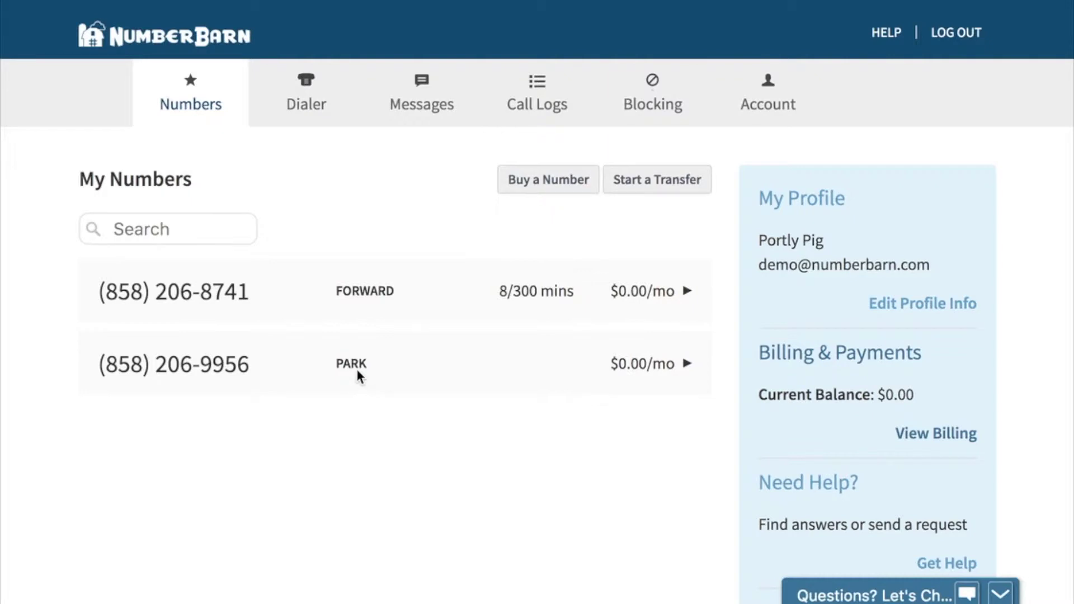
- Switch the second number from the Park plan to Forward at $6.00/mo
left_click(338, 367)
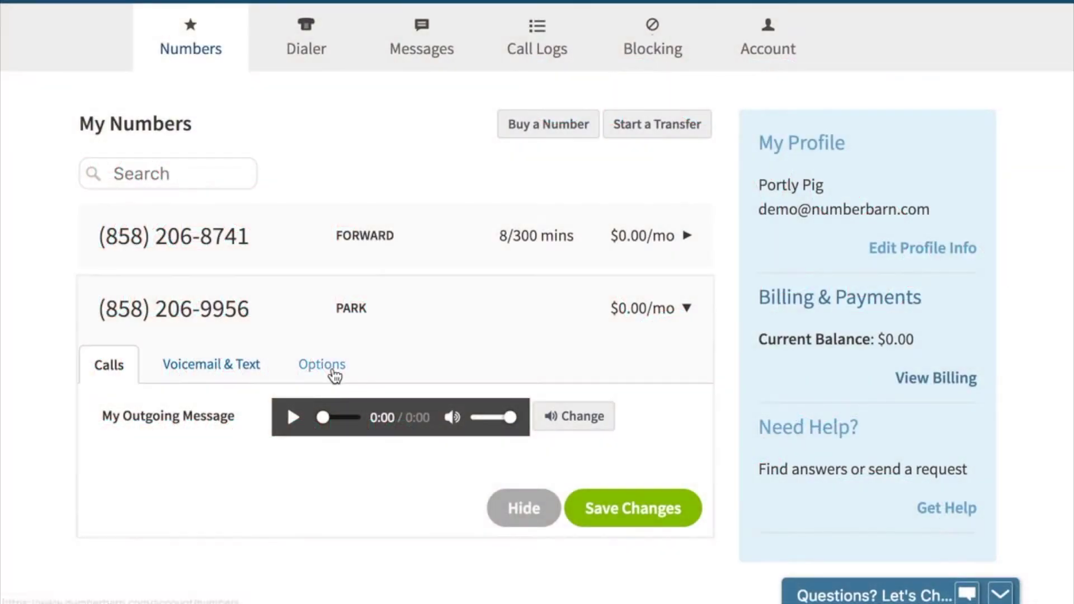
left_click(335, 369)
scroll(318, 465, "down", 2)
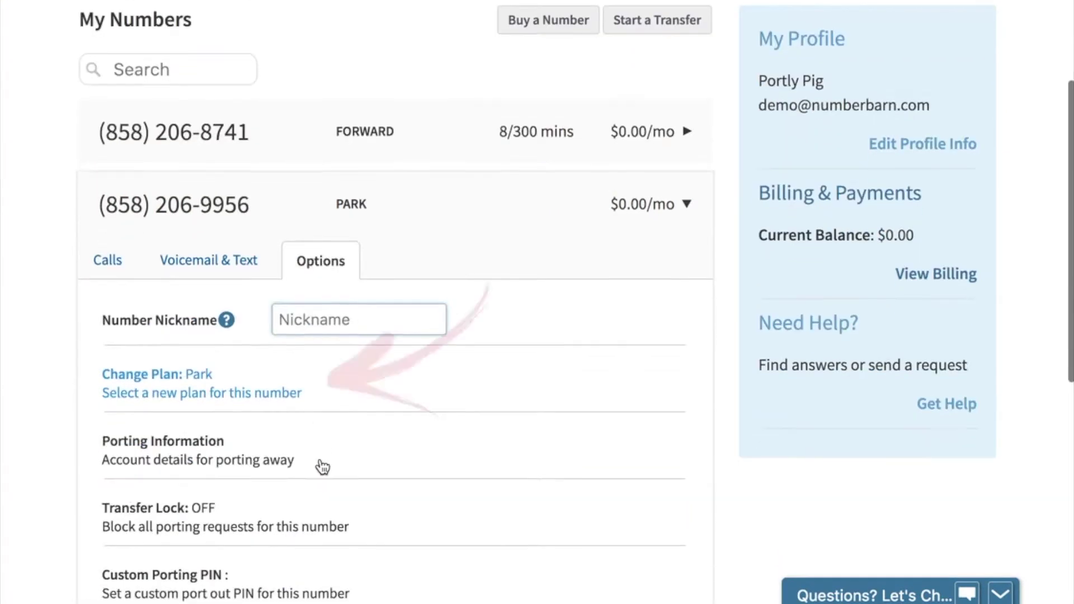
left_click(289, 380)
left_click(448, 278)
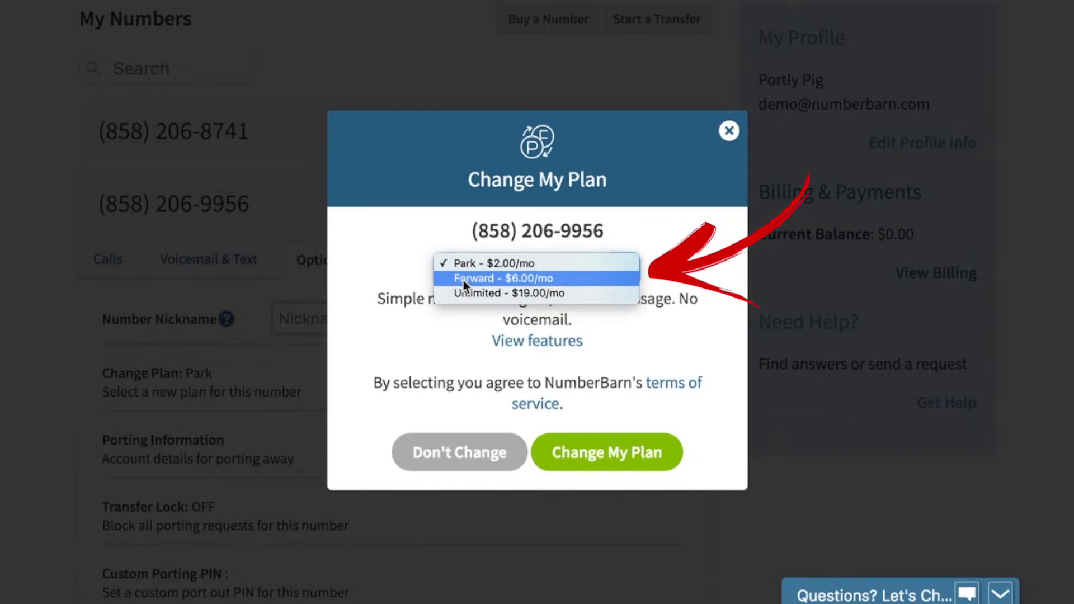
left_click(463, 281)
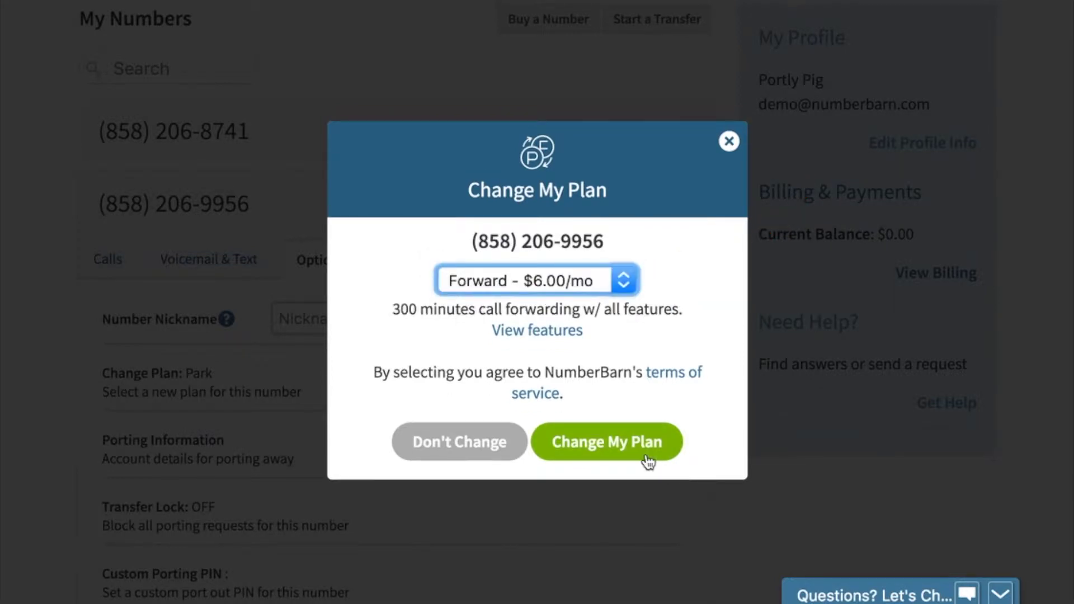
left_click(648, 462)
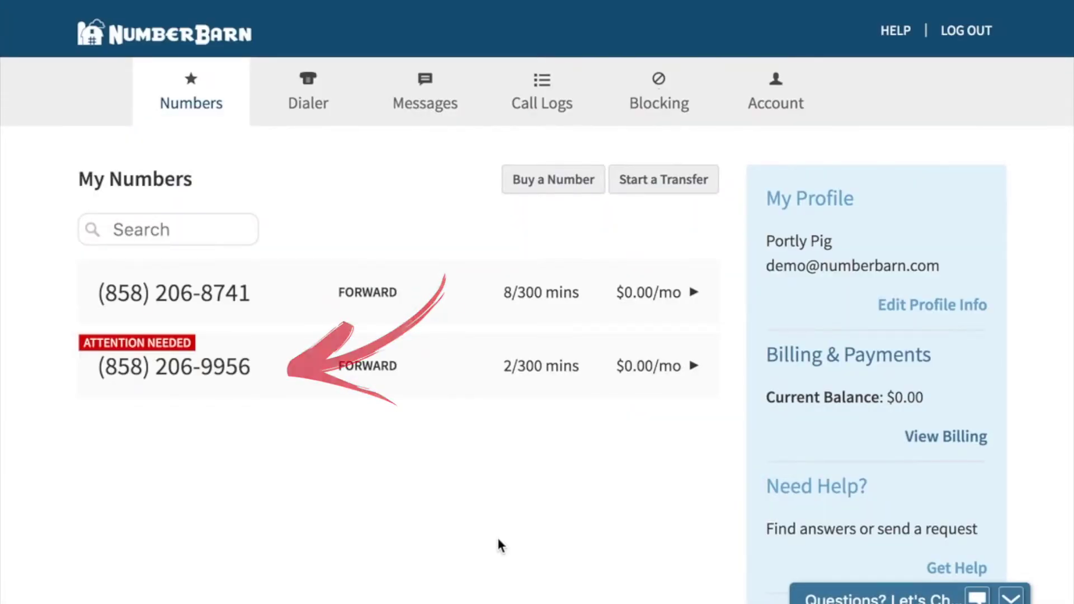
- Open the second number's Calls settings and keep 'Send all calls to a' on Forward
left_click(247, 367)
scroll(458, 502, "down", 1)
scroll(458, 502, "down", 3)
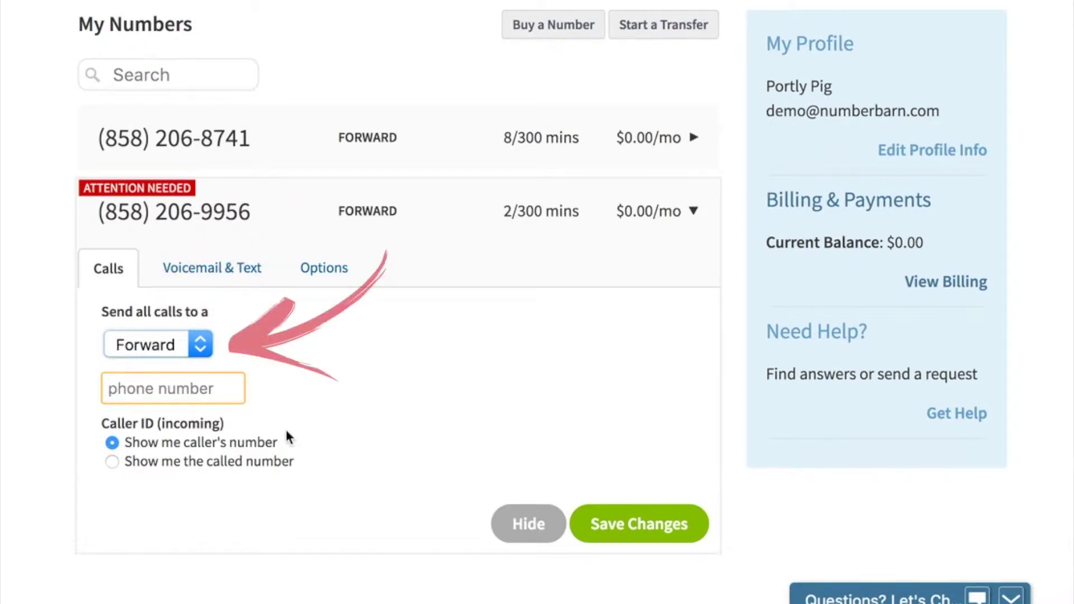
left_click(204, 344)
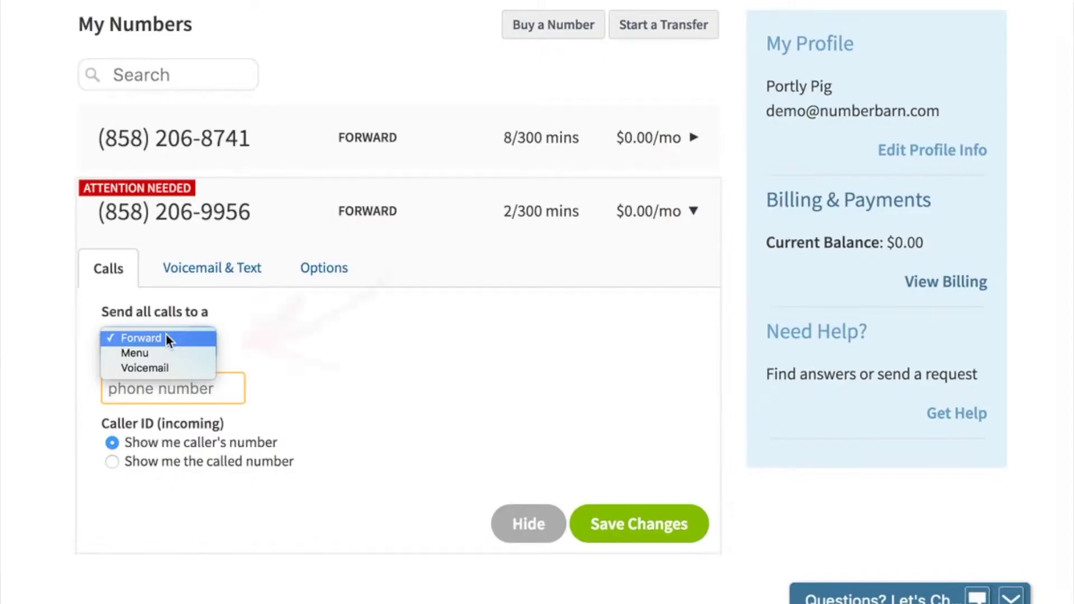
left_click(165, 334)
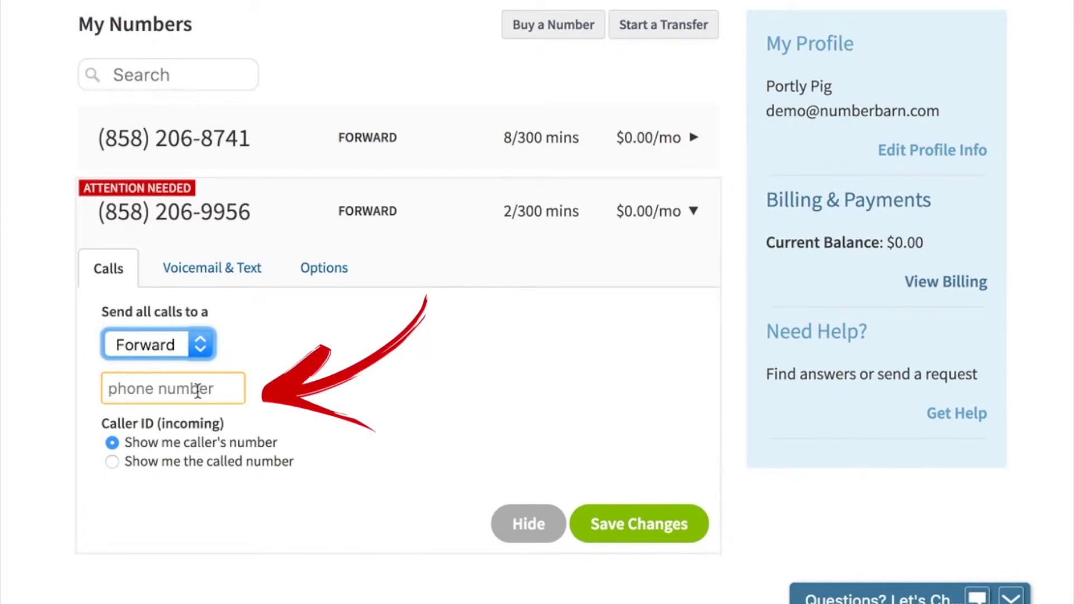
- Enter the forwarding phone number for the second number's calls and save the changes
left_click(198, 391)
type("858) 86")
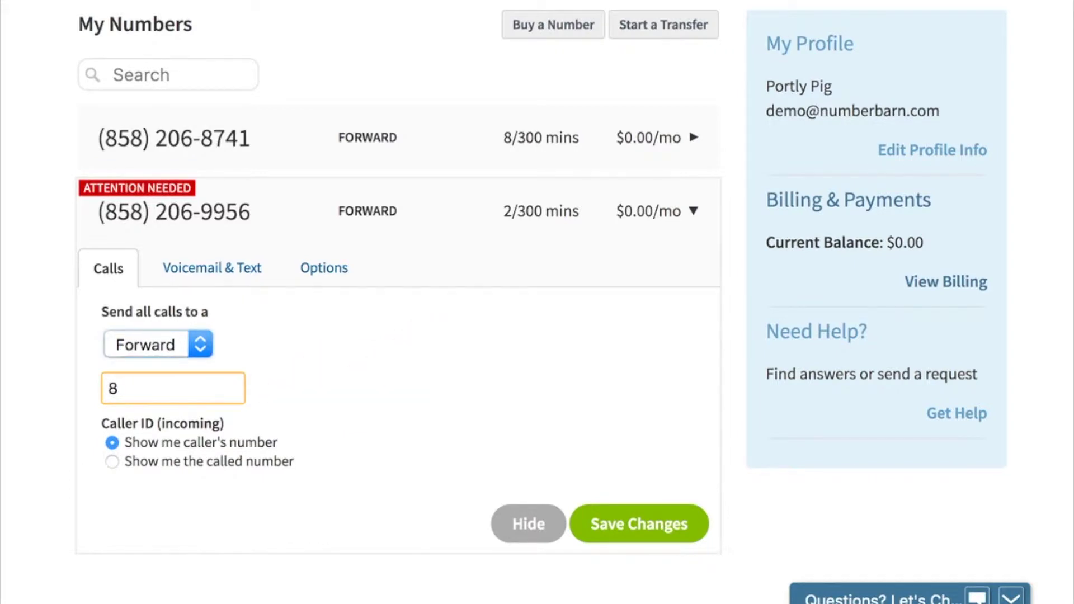
type("7-5309")
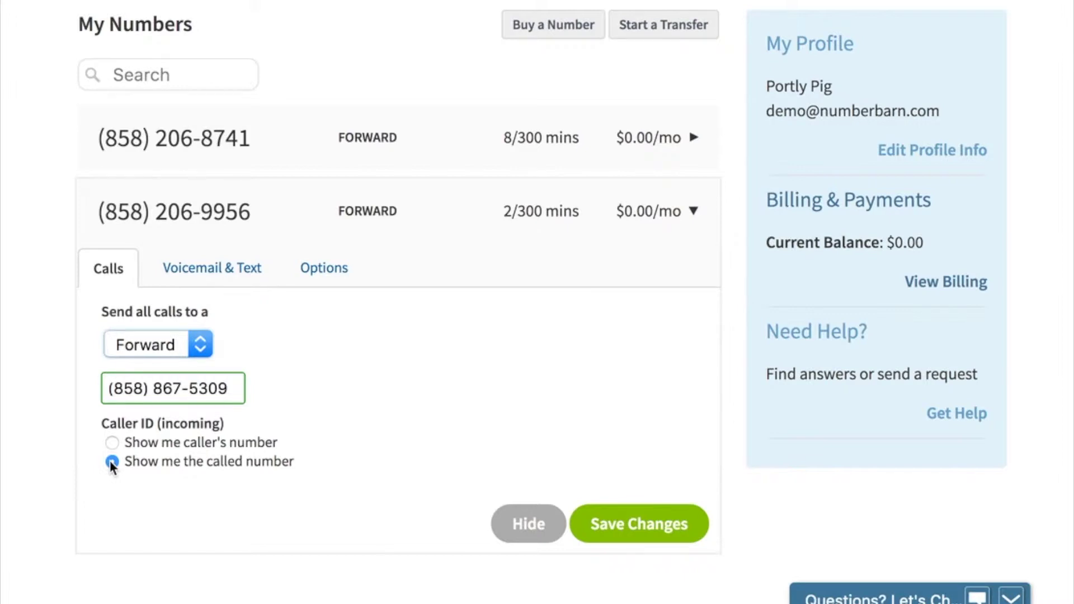
left_click(651, 526)
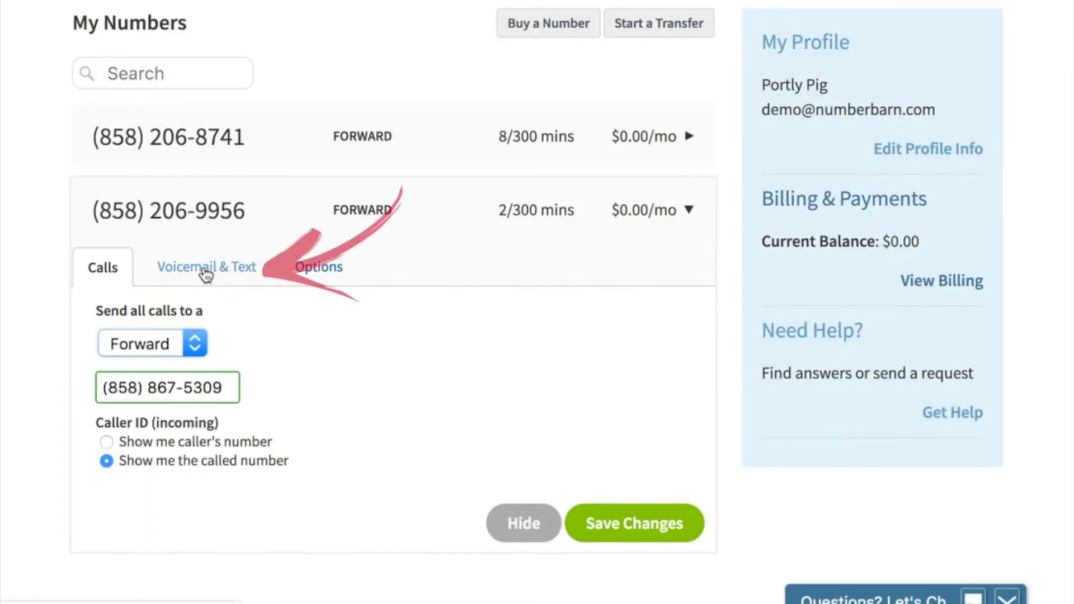
- Set the Voicemail & Text ring delay before voicemail to 40 sec and save
left_click(206, 269)
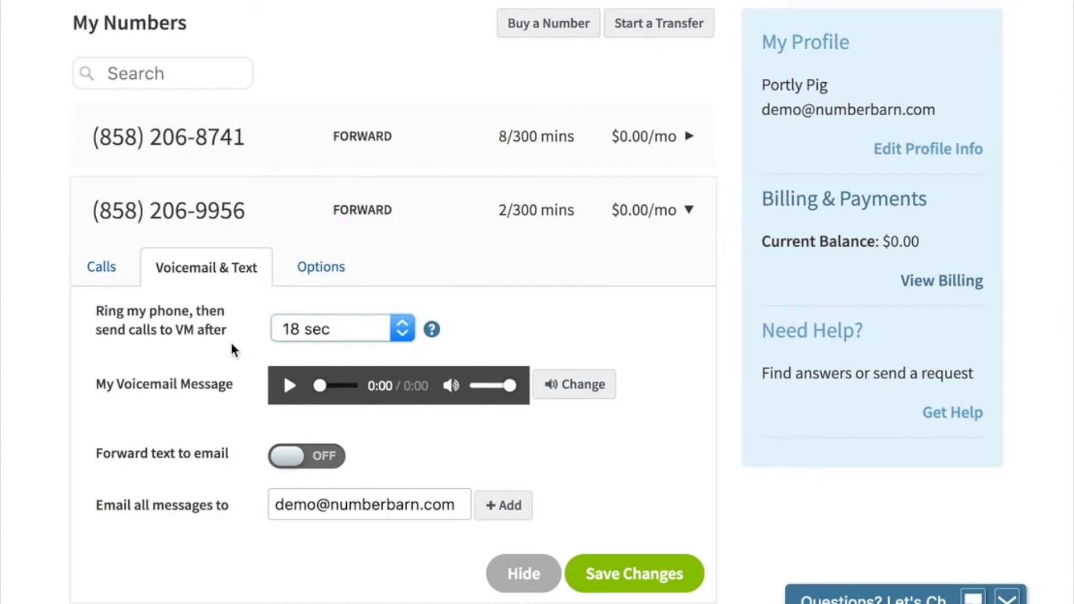
left_click(395, 328)
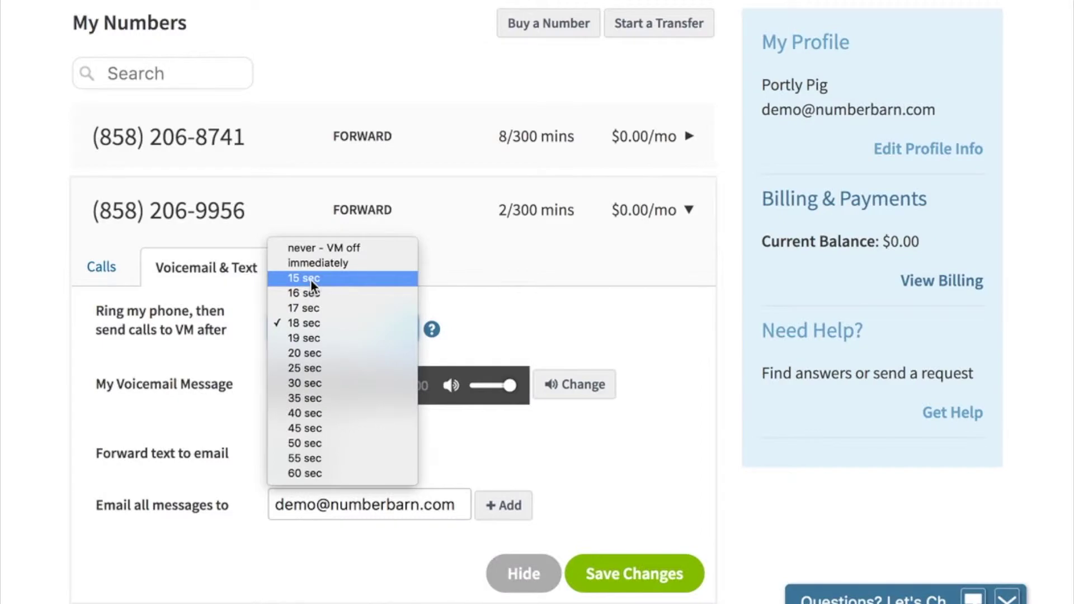
left_click(311, 278)
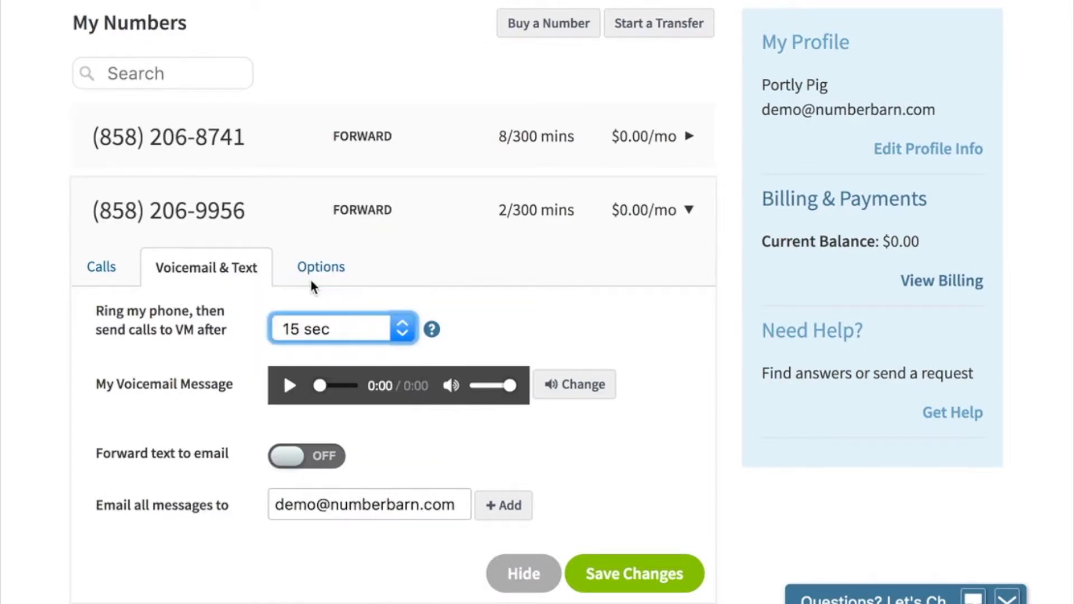
left_click(331, 329)
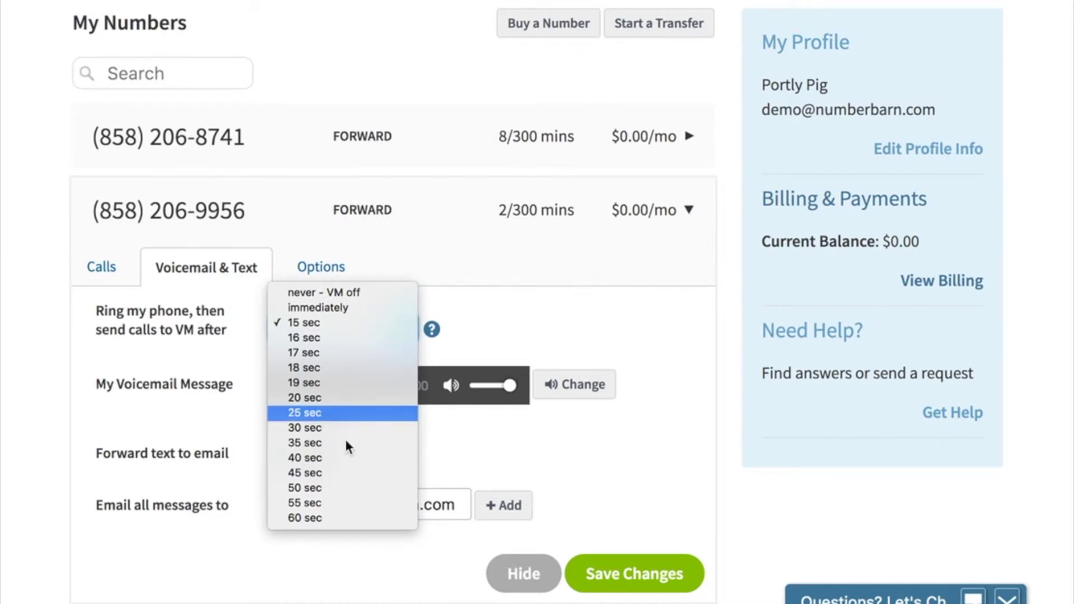
left_click(318, 456)
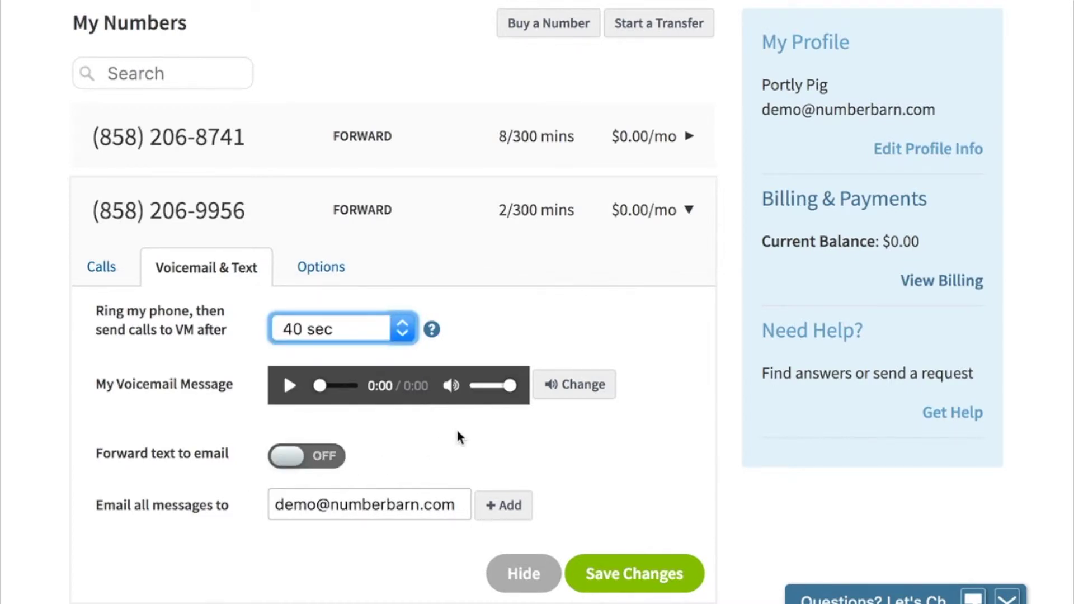
left_click(666, 580)
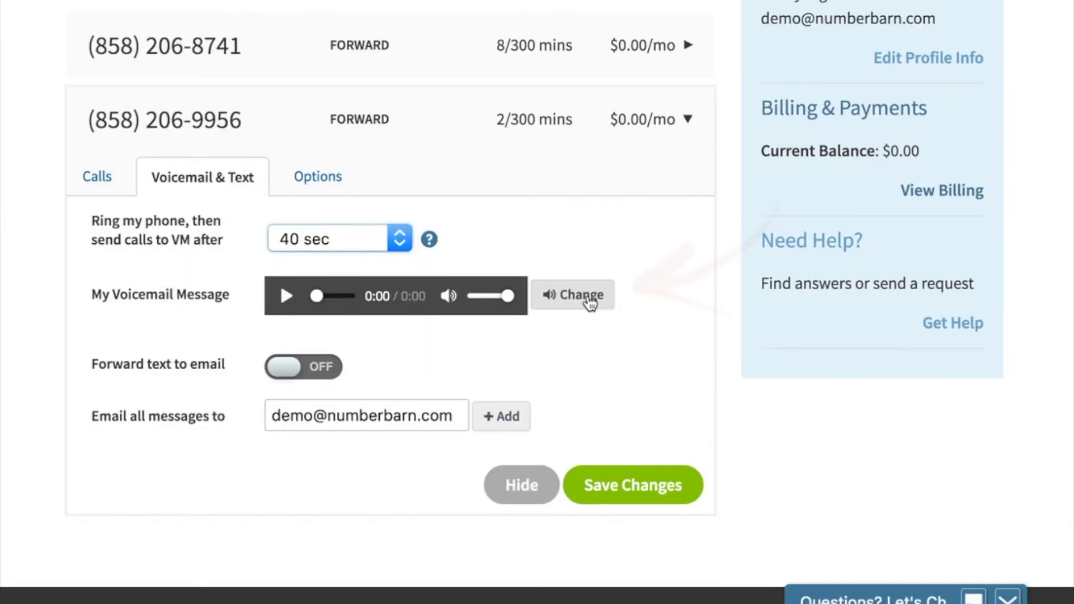
left_click(590, 302)
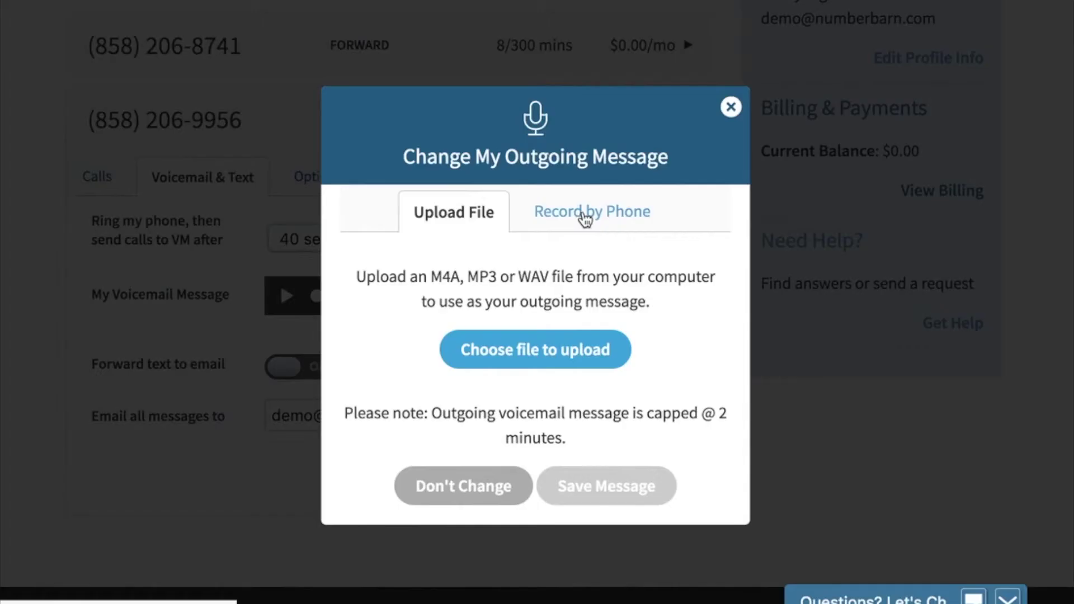
left_click(584, 217)
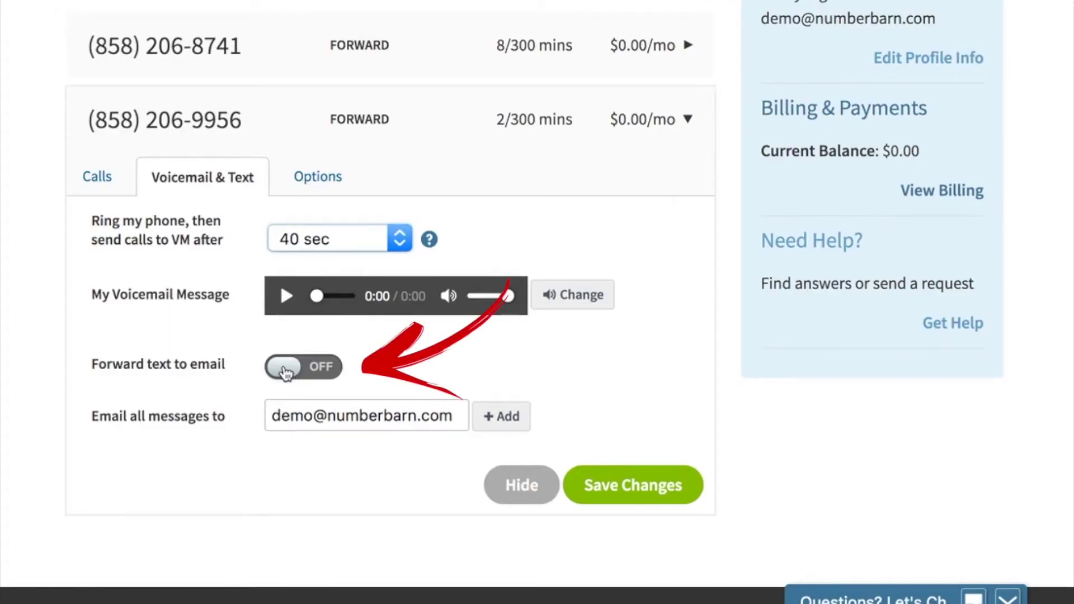
- Turn 'Forward text to email' on, add an email field, and save the settings
left_click(314, 367)
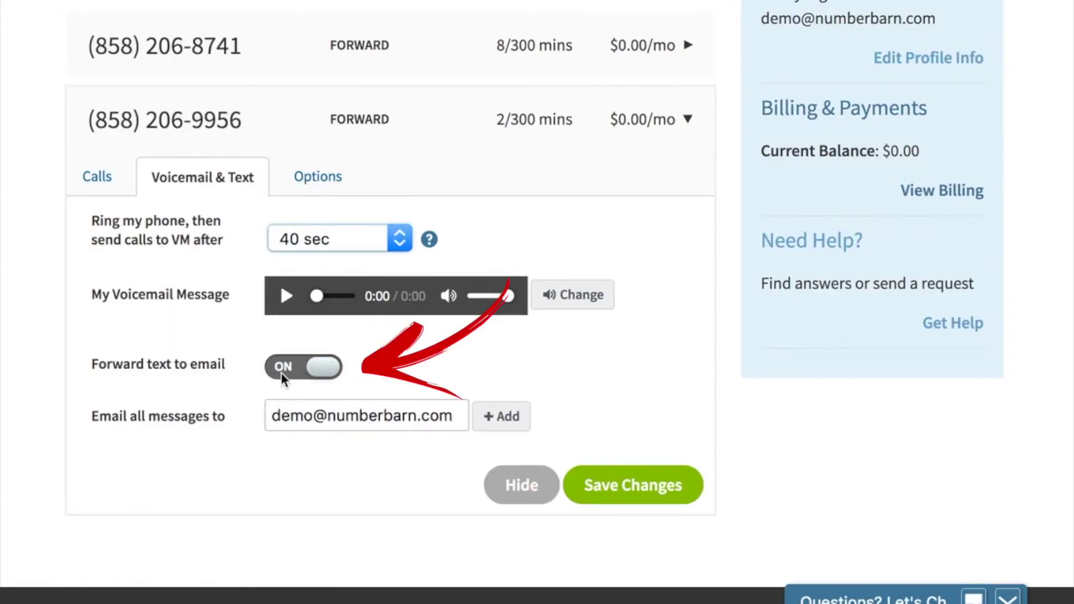
left_click_drag(273, 417, 459, 417)
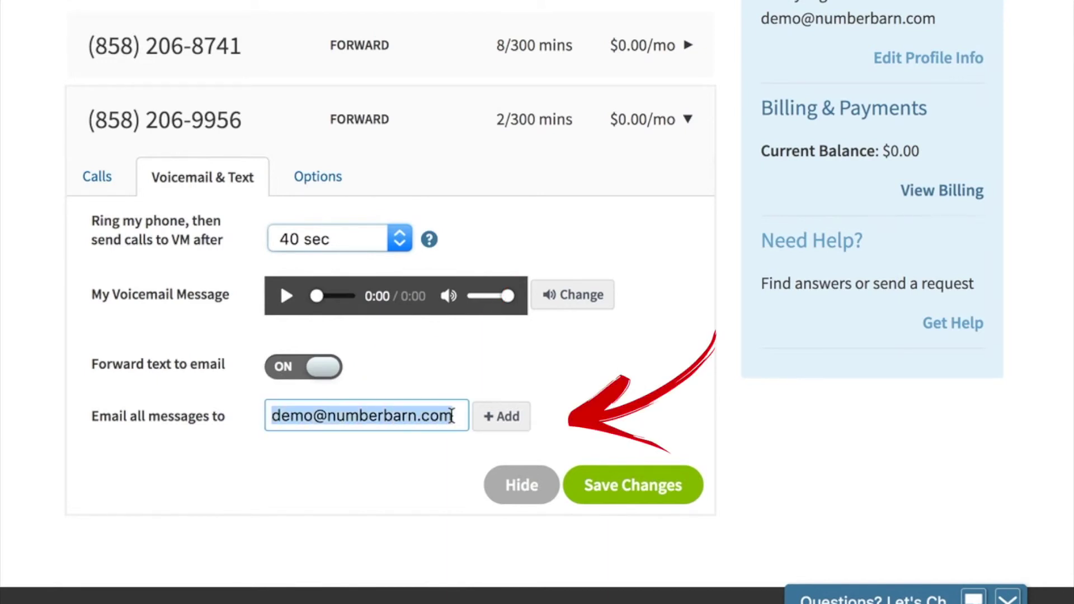
left_click(354, 469)
left_click(504, 416)
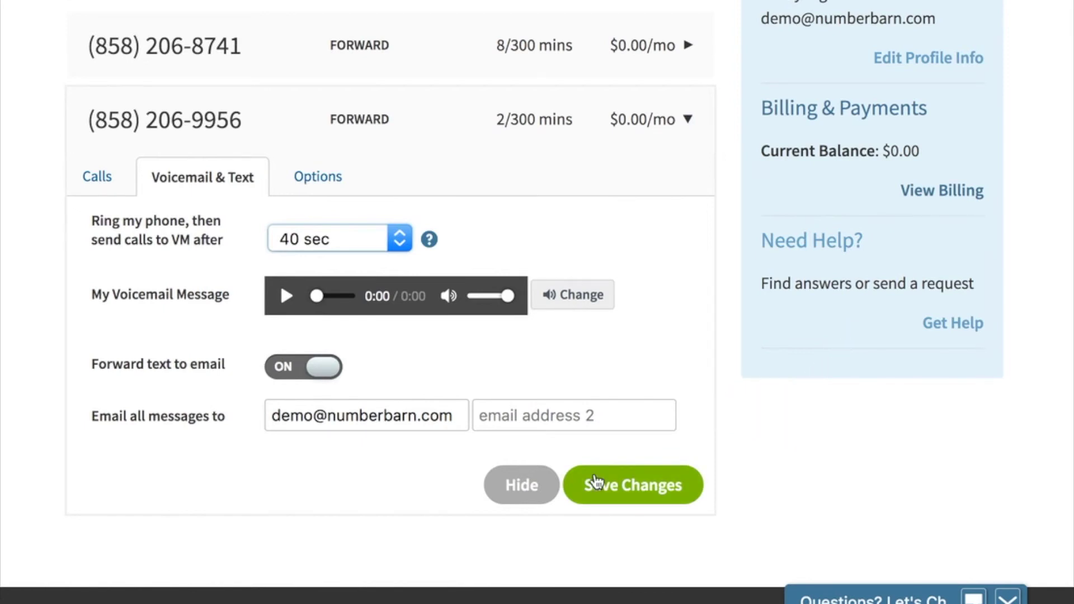
left_click(620, 491)
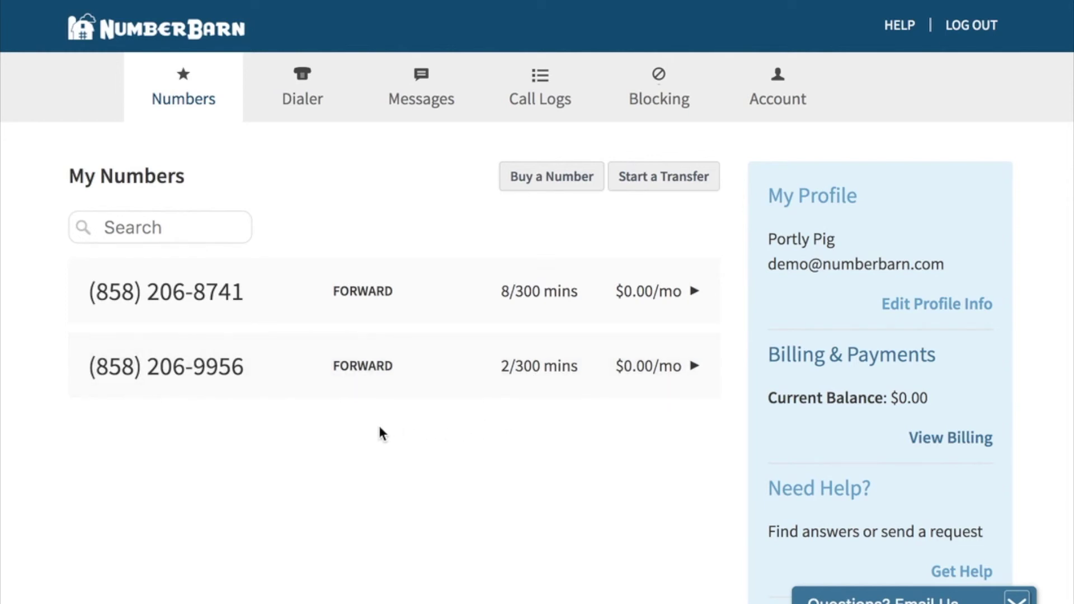
- Show April 2019 call logs for all numbers and scroll through the 13 listed calls
left_click(561, 98)
left_click(167, 215)
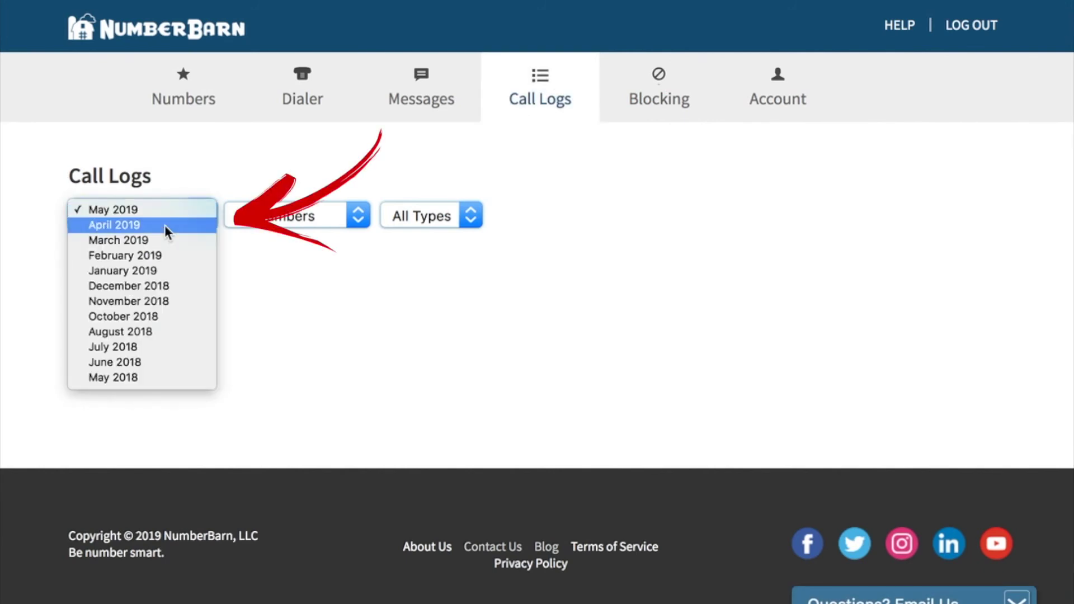
left_click(164, 225)
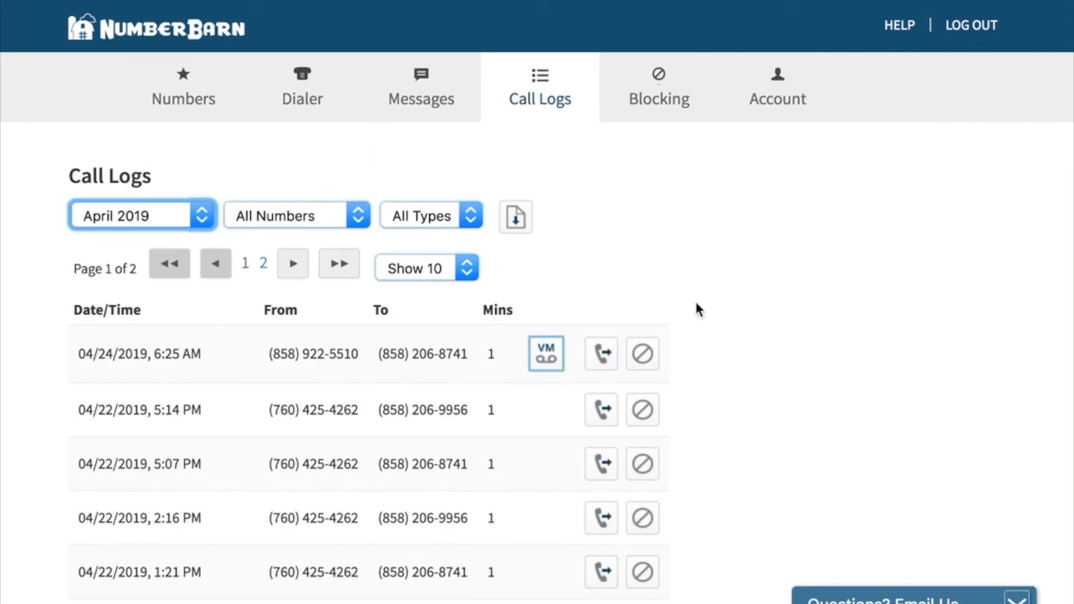
scroll(806, 330, "down", 3)
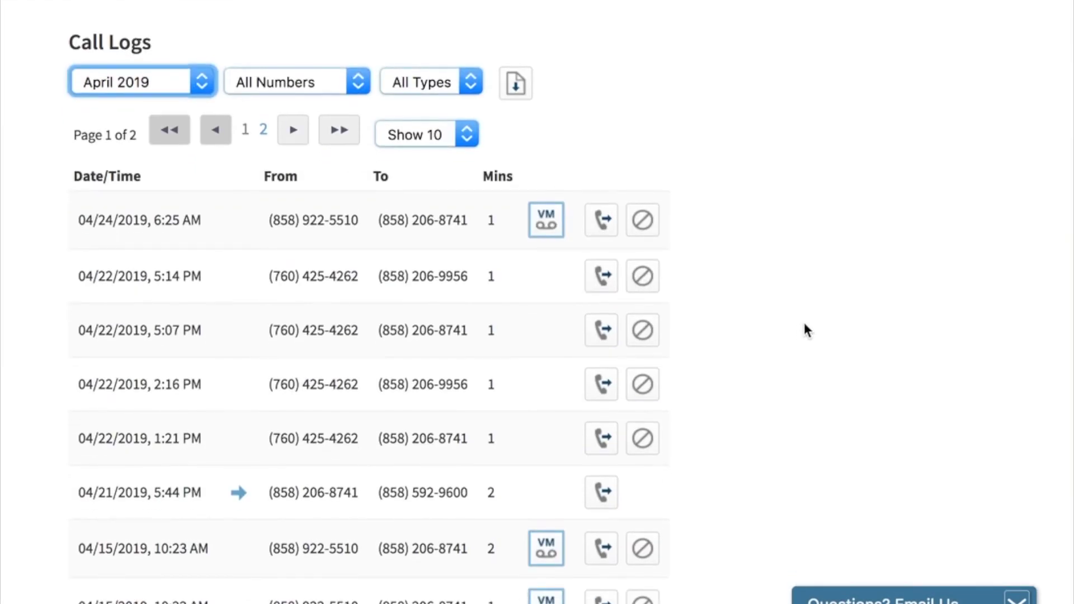
scroll(805, 323, "down", 2)
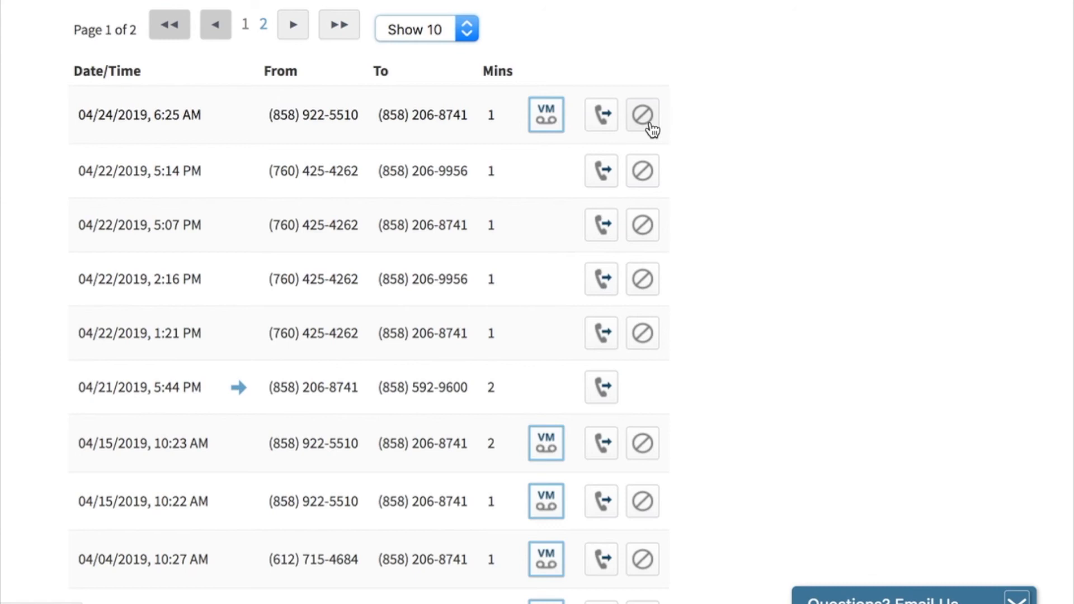
scroll(722, 236, "down", 1)
scroll(722, 244, "down", 3)
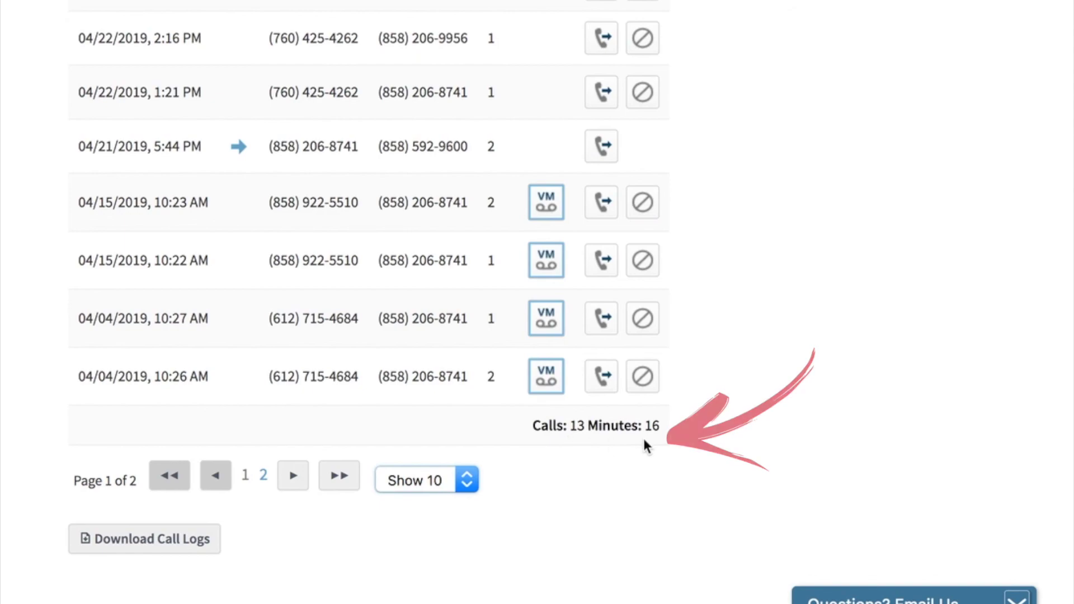
scroll(771, 436, "up", 3)
scroll(771, 437, "up", 2)
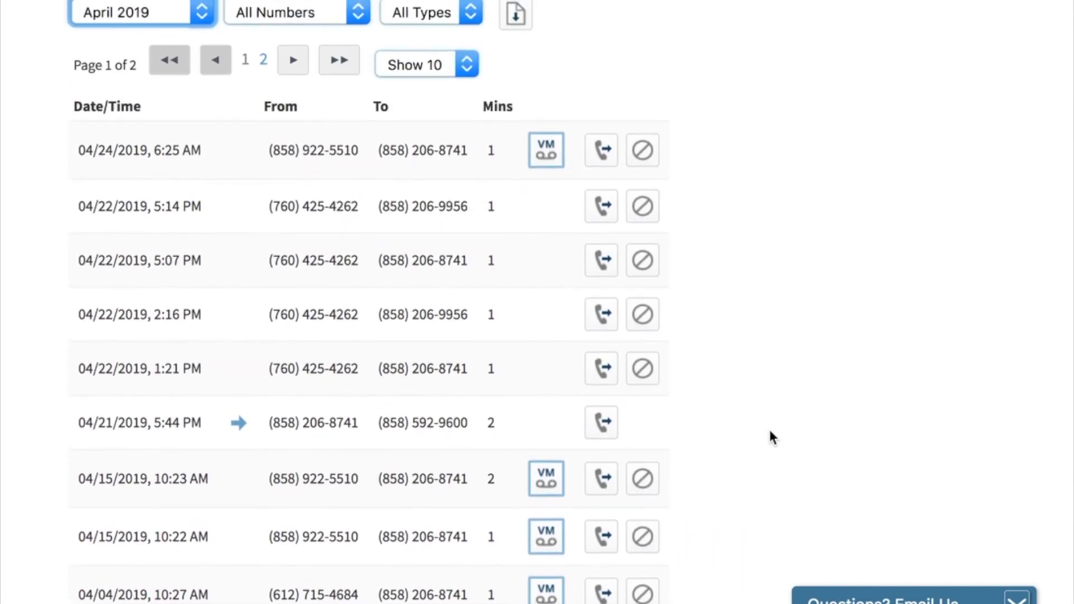